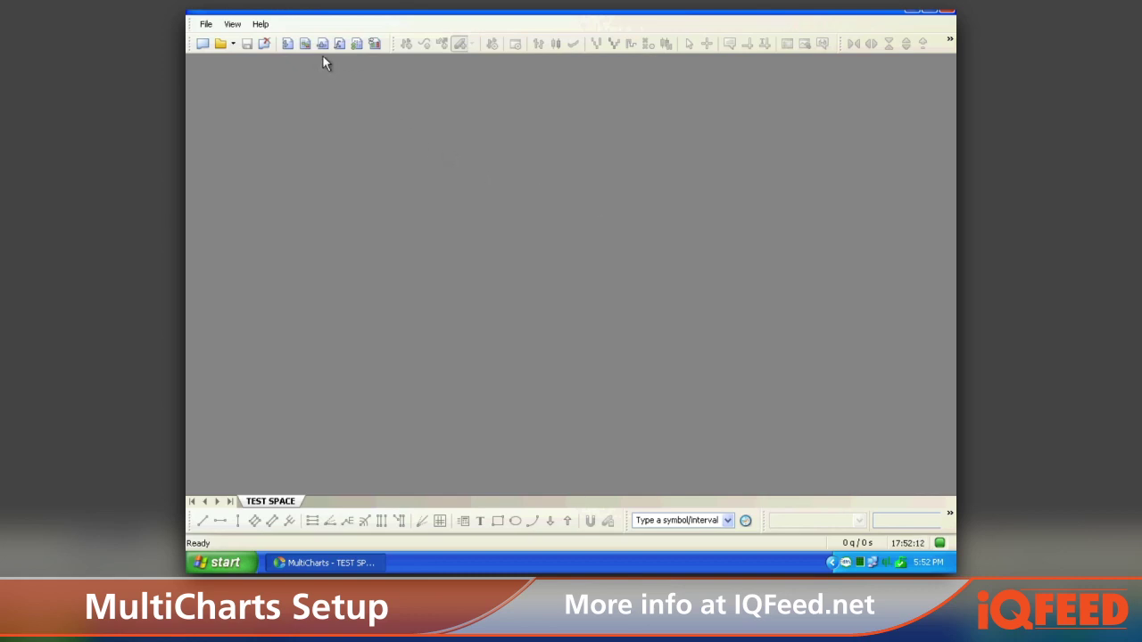
Bring up the File menu's options for creating new windows in the TEST SPACE workspace.
{"action": "left_click", "coordinate": [207, 27]}
Open a new QuoteManager window listing the IQFeed futures symbols.
{"action": "mouse_move", "coordinate": [267, 41]}
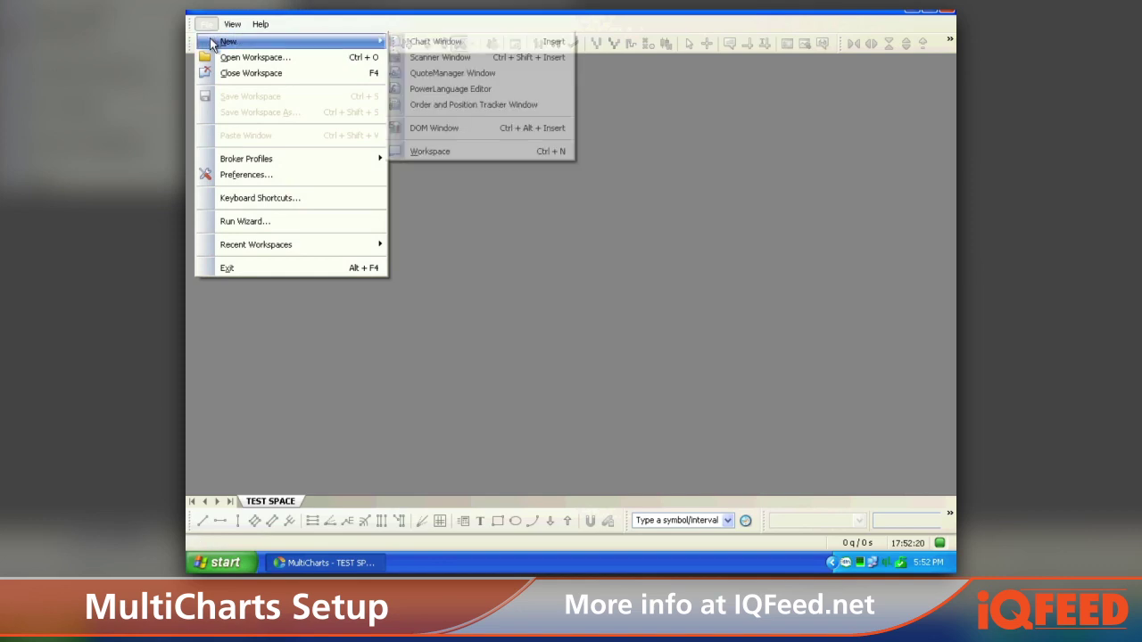
{"action": "left_click", "coordinate": [441, 73]}
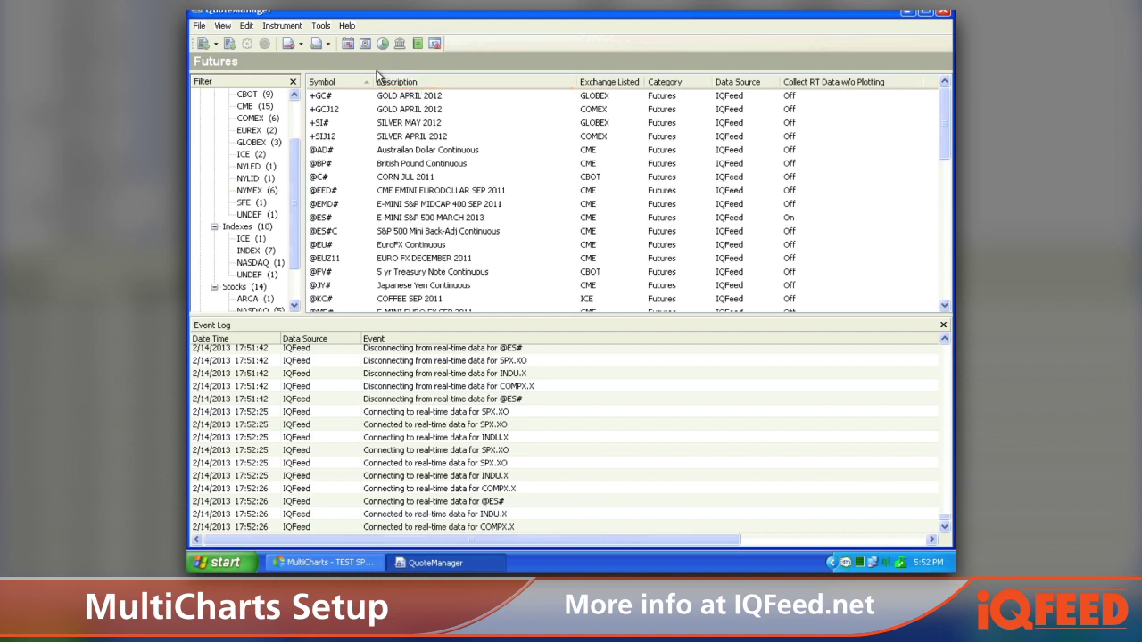
{"action": "left_click", "coordinate": [323, 29]}
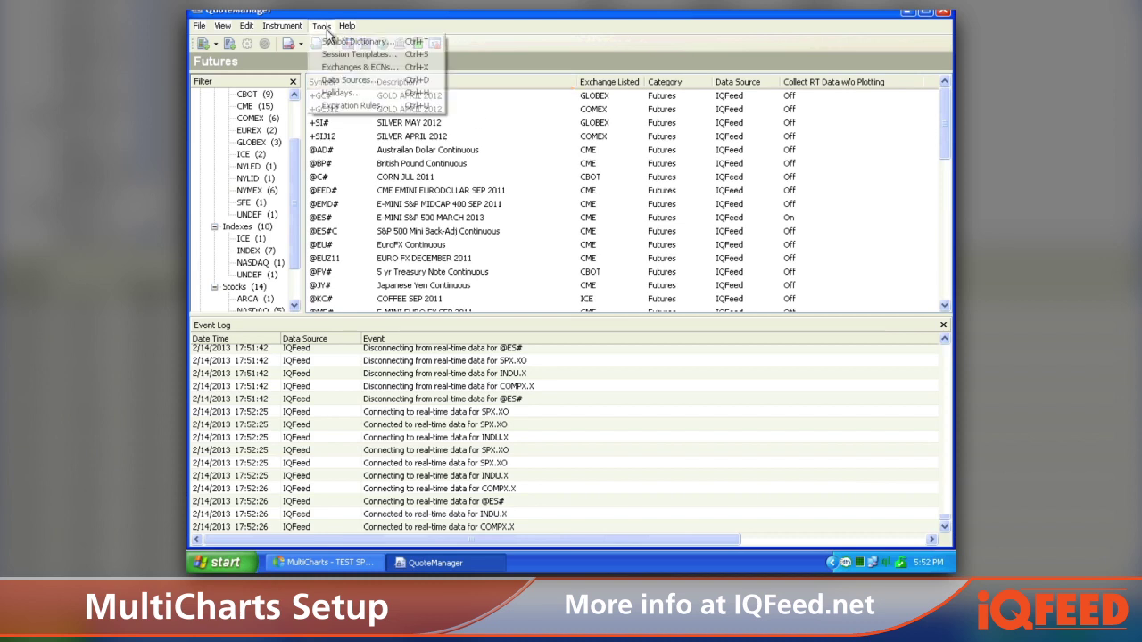
Select the Active IQFeed source in Data Sources and open its connection settings.
{"action": "left_click", "coordinate": [342, 81]}
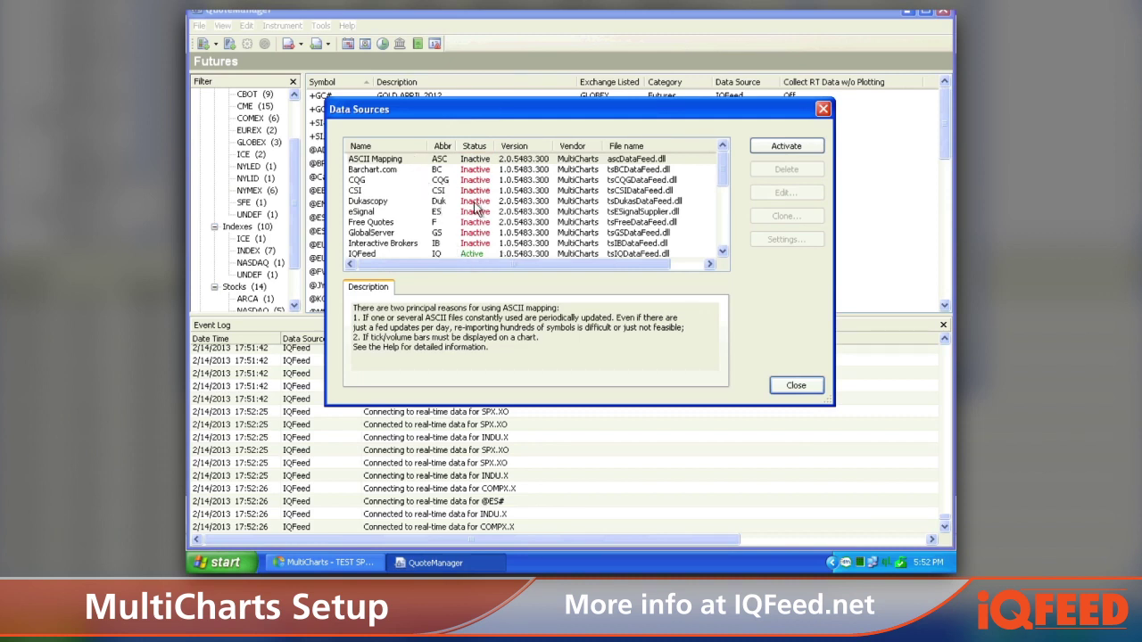
{"action": "mouse_move", "coordinate": [727, 169]}
{"action": "left_mouse_down"}
{"action": "mouse_move", "coordinate": [723, 198]}
{"action": "mouse_move", "coordinate": [723, 179]}
{"action": "left_mouse_up"}
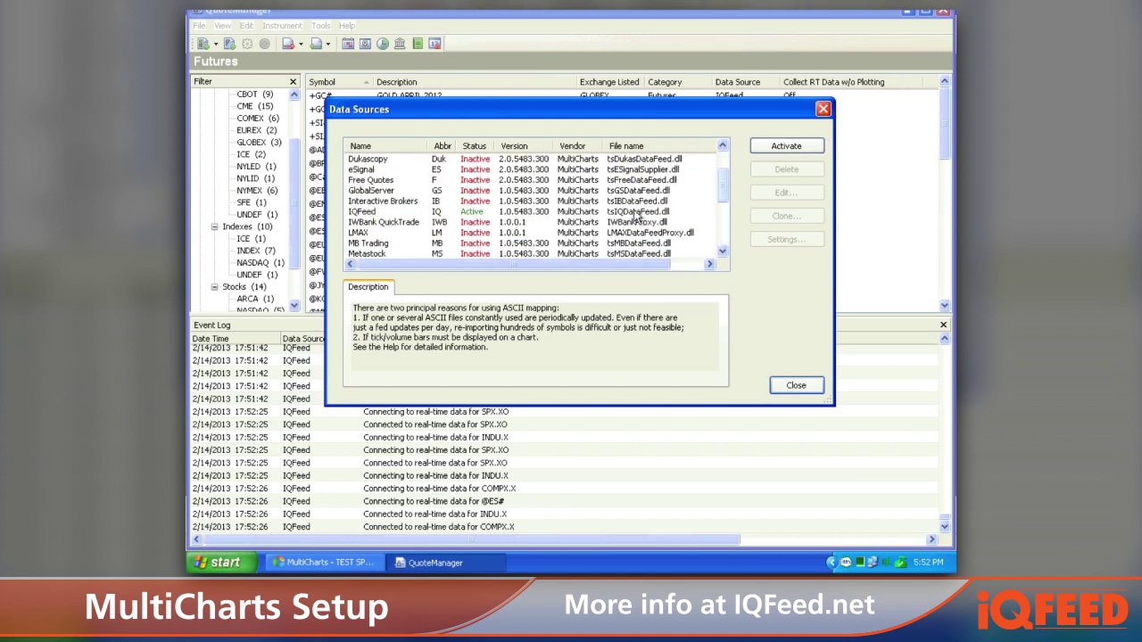
{"action": "left_click", "coordinate": [384, 212]}
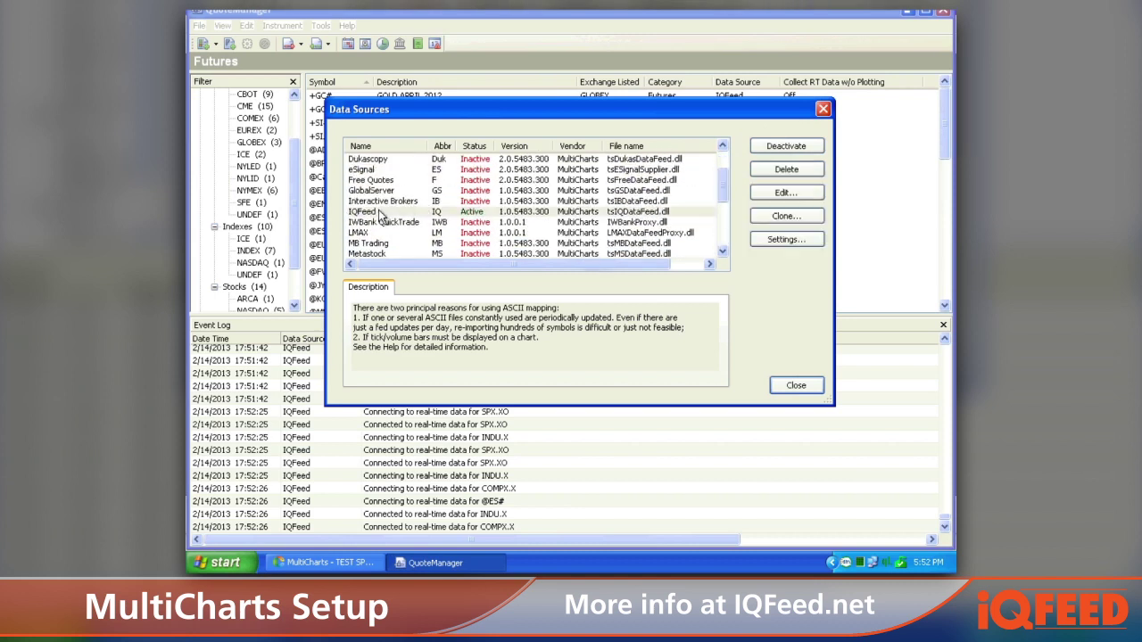
{"action": "left_click", "coordinate": [773, 248]}
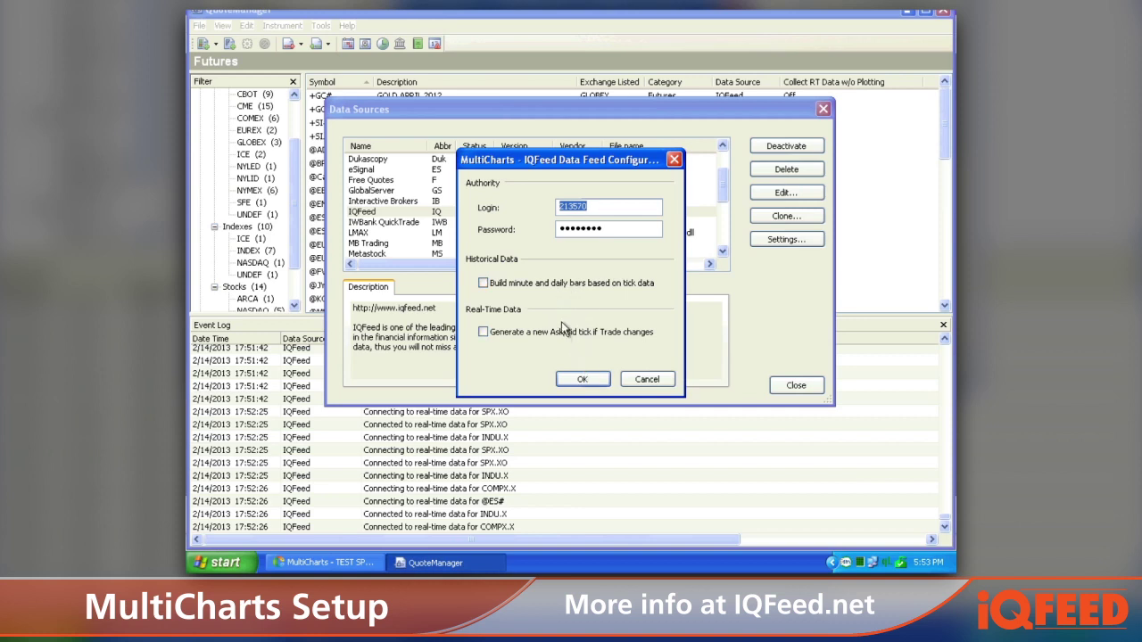
Save the IQFeed login and password, then close the Data Sources list.
{"action": "left_click", "coordinate": [582, 380]}
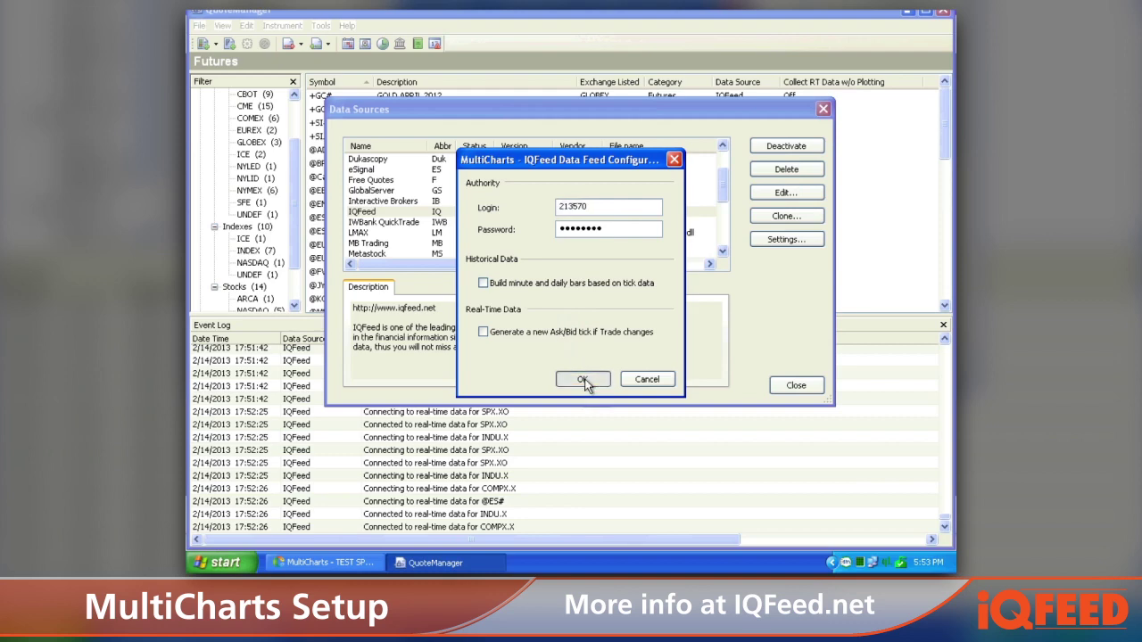
{"action": "left_click", "coordinate": [795, 388]}
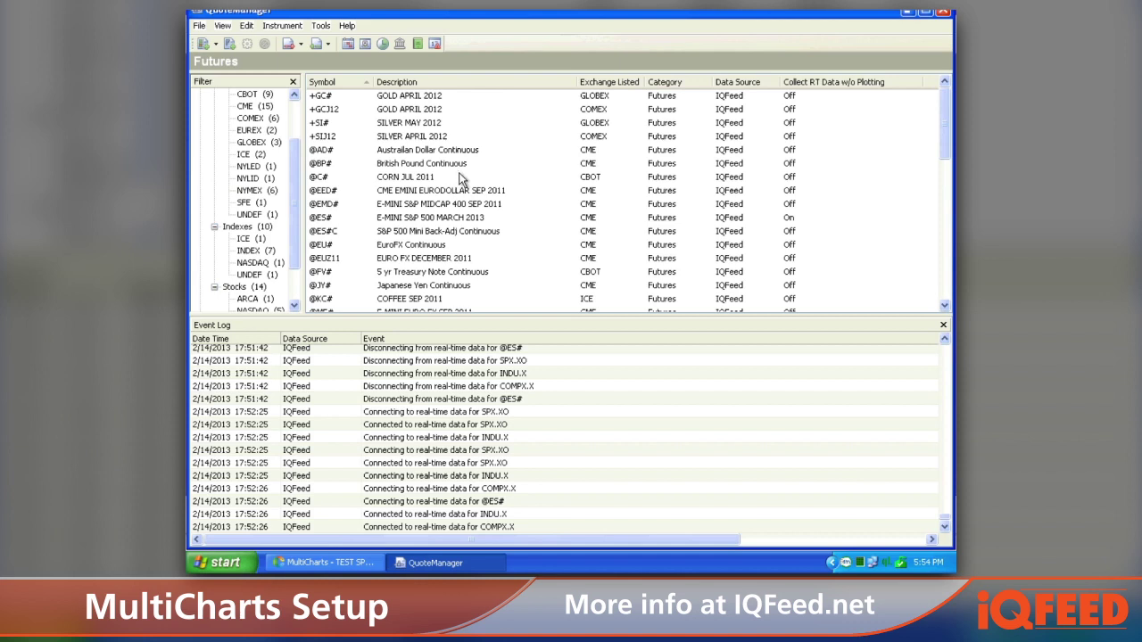
{"action": "left_click", "coordinate": [465, 222]}
{"action": "right_click", "coordinate": [468, 223]}
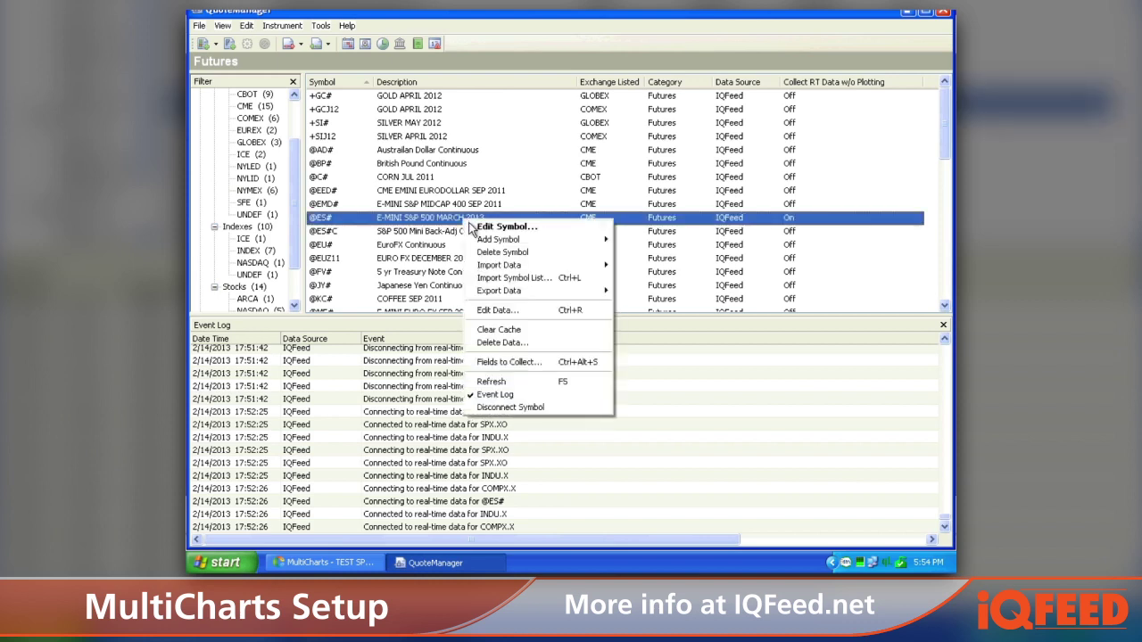
{"action": "left_click", "coordinate": [498, 252]}
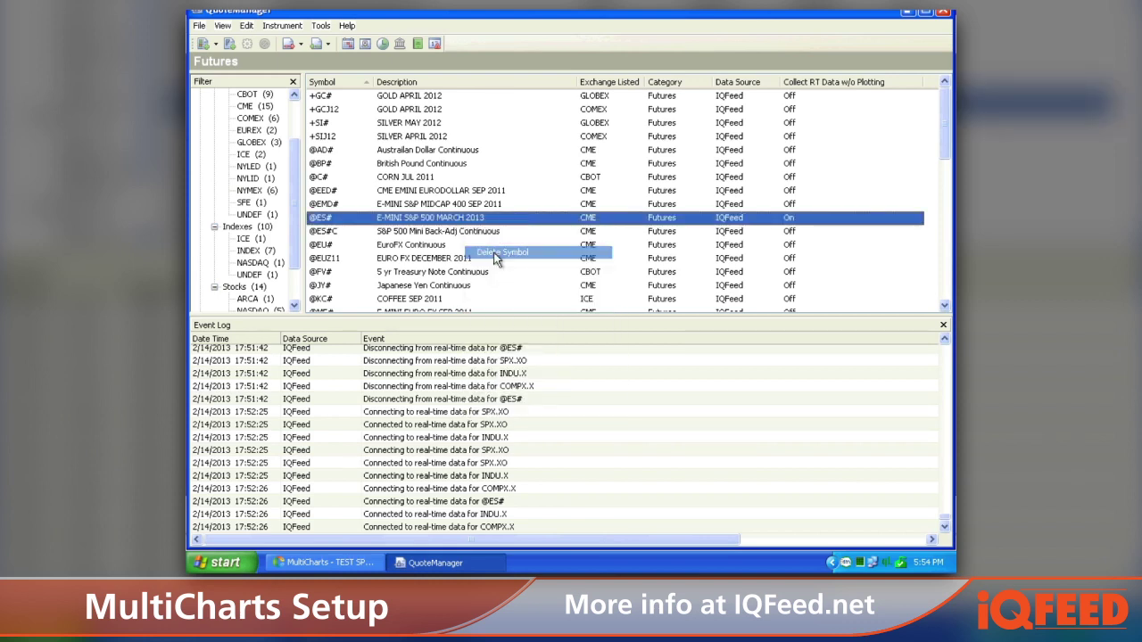
{"action": "left_click", "coordinate": [544, 302]}
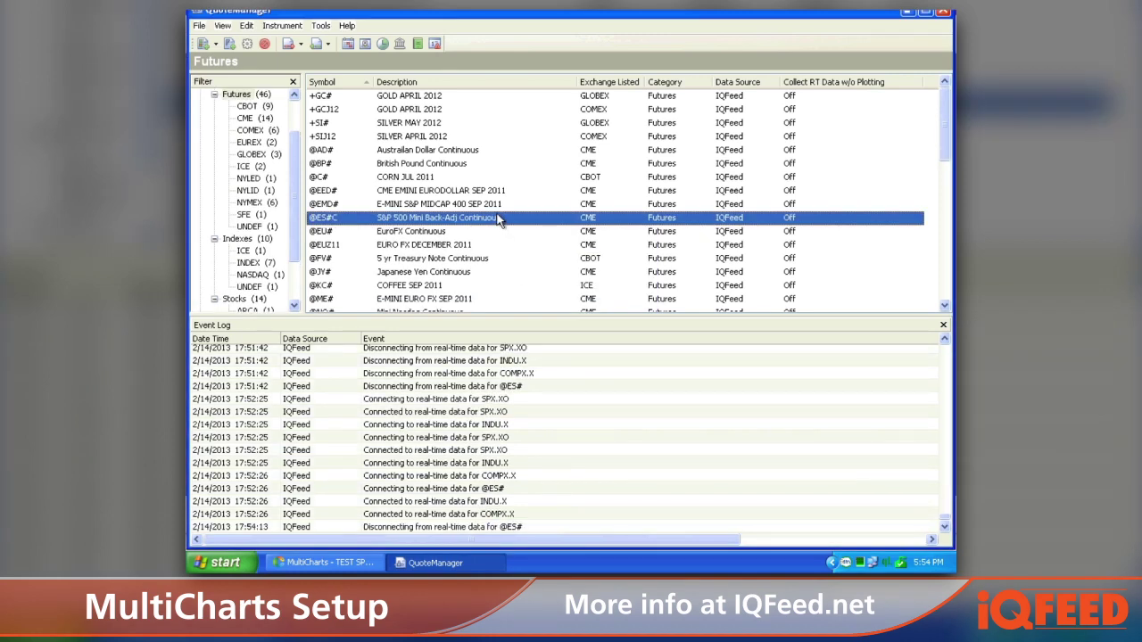
{"action": "right_click", "coordinate": [498, 221]}
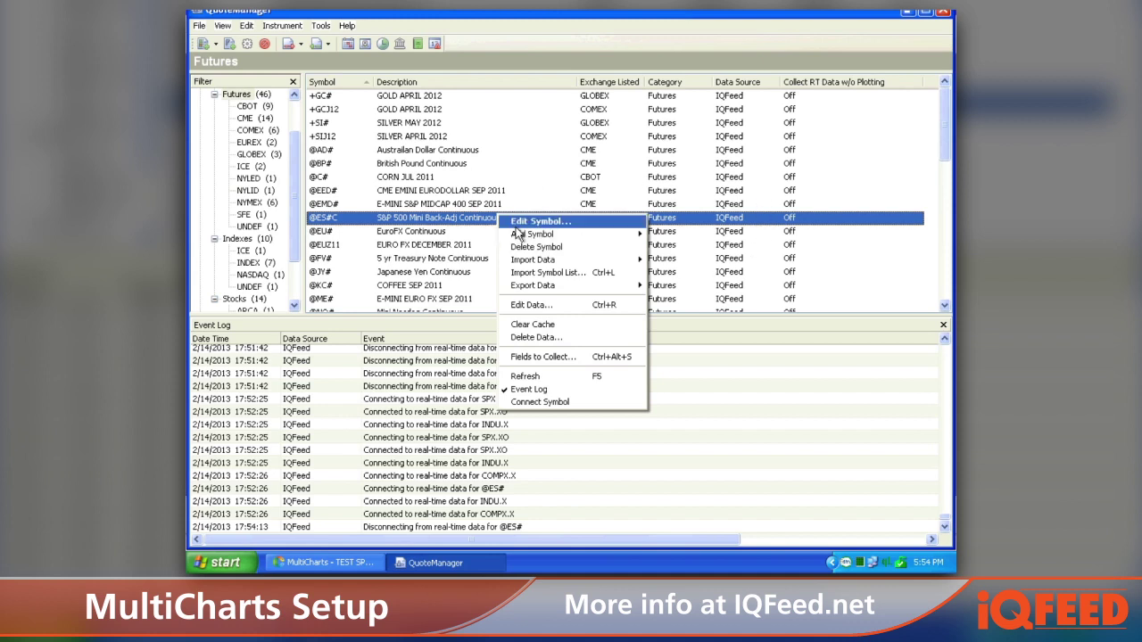
Open Insert Symbols Into Portfolio for IQFeed on its Future tab.
{"action": "mouse_move", "coordinate": [536, 238]}
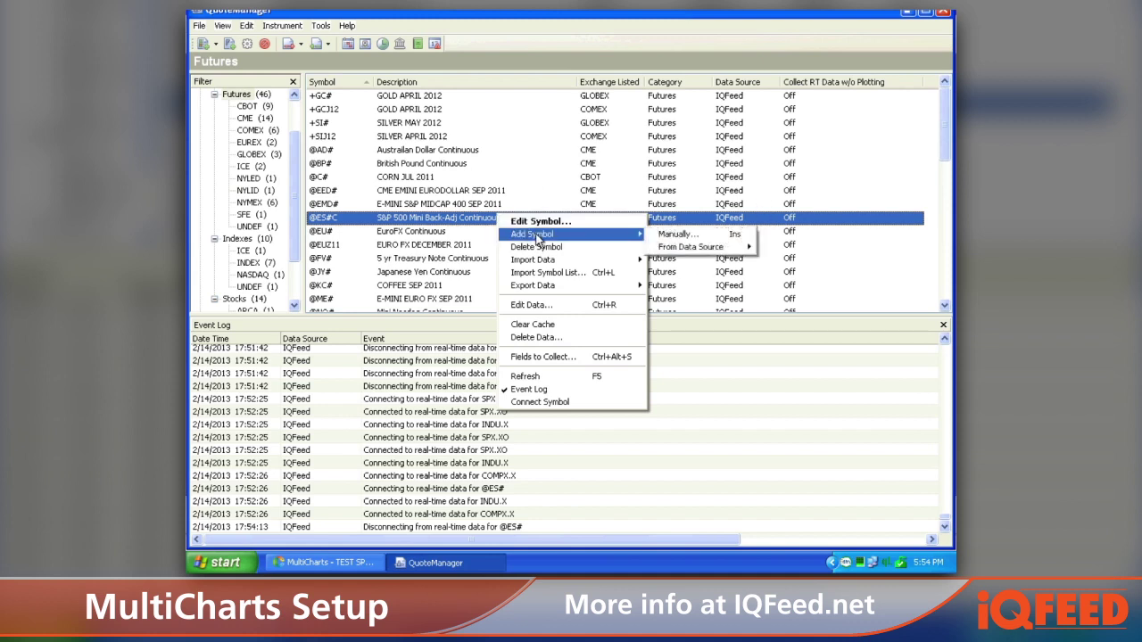
{"action": "mouse_move", "coordinate": [705, 250]}
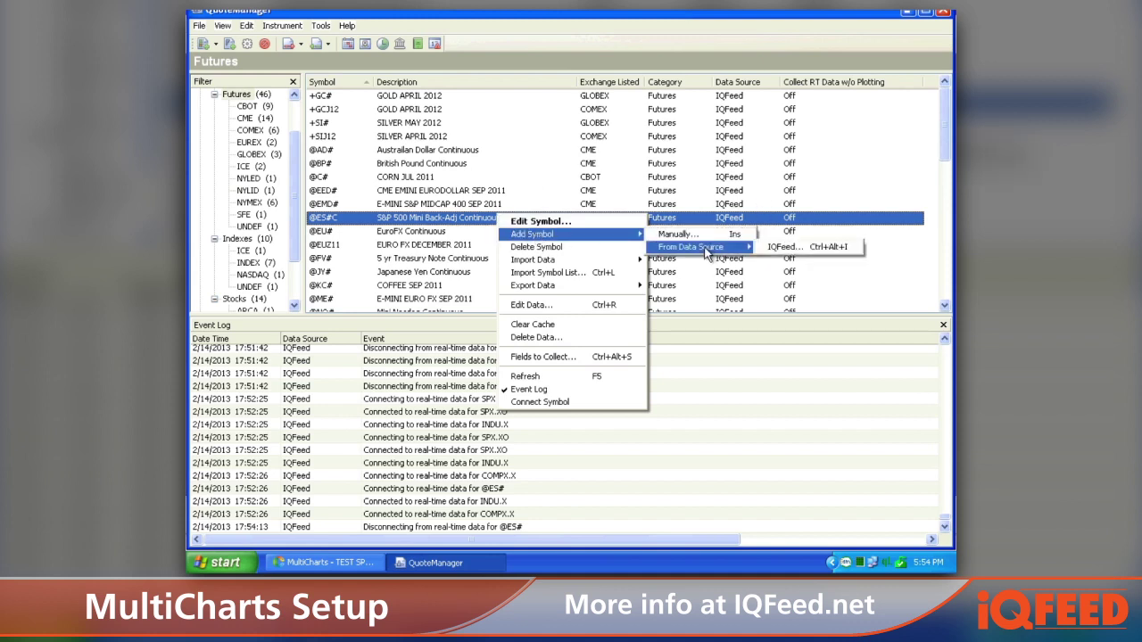
{"action": "left_click", "coordinate": [785, 248]}
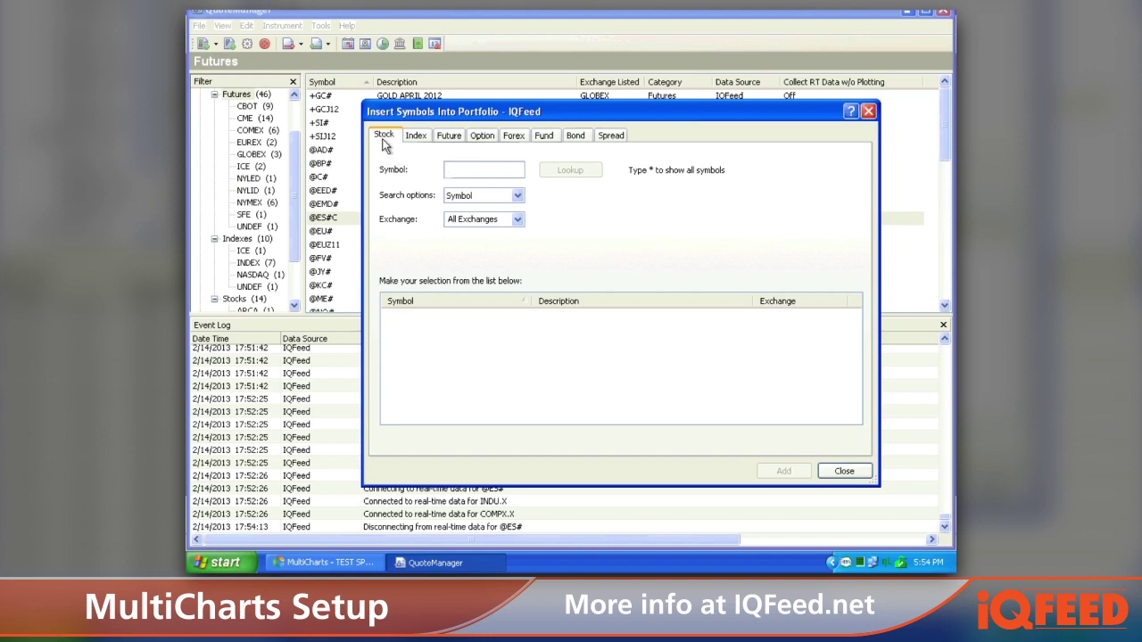
{"action": "left_click", "coordinate": [448, 137]}
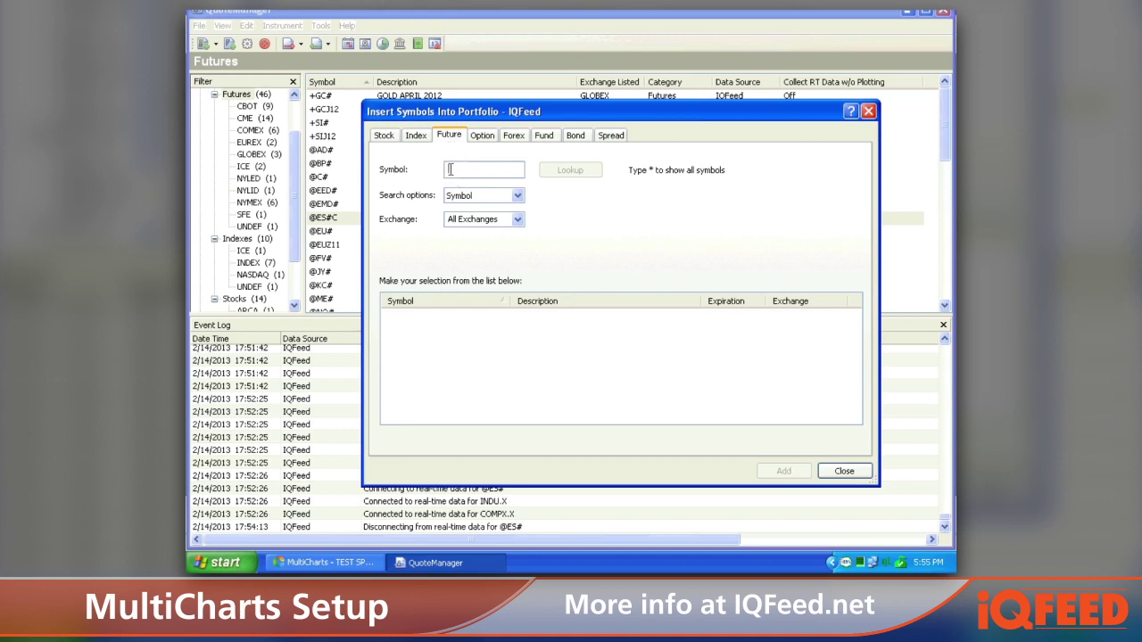
{"action": "type", "text": "@E"}
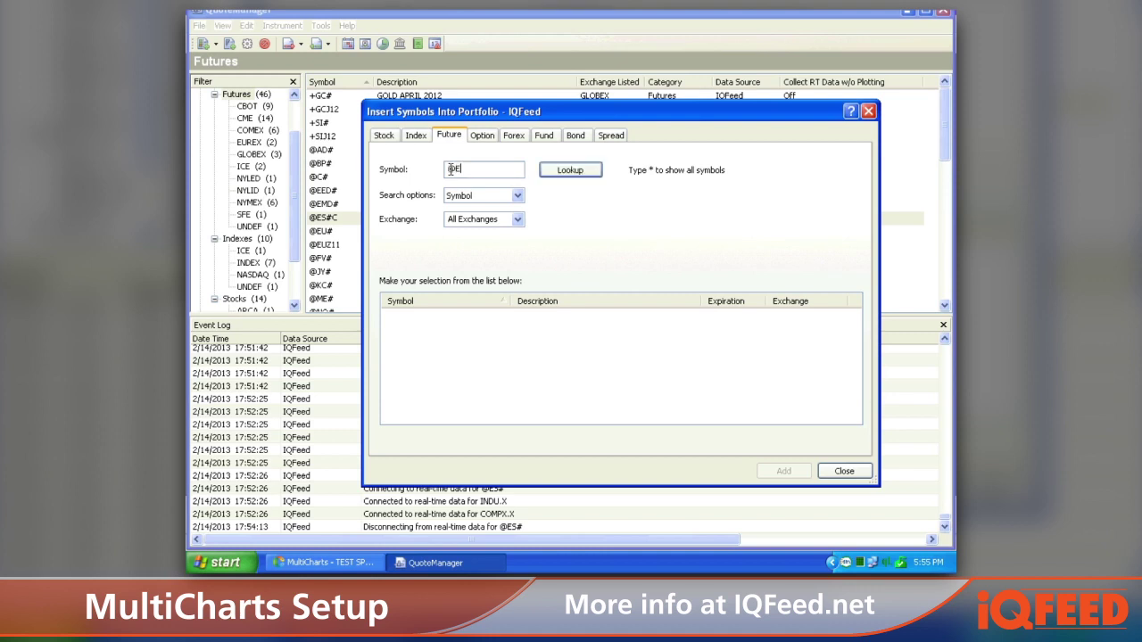
{"action": "type", "text": "S#"}
{"action": "left_click", "coordinate": [567, 179]}
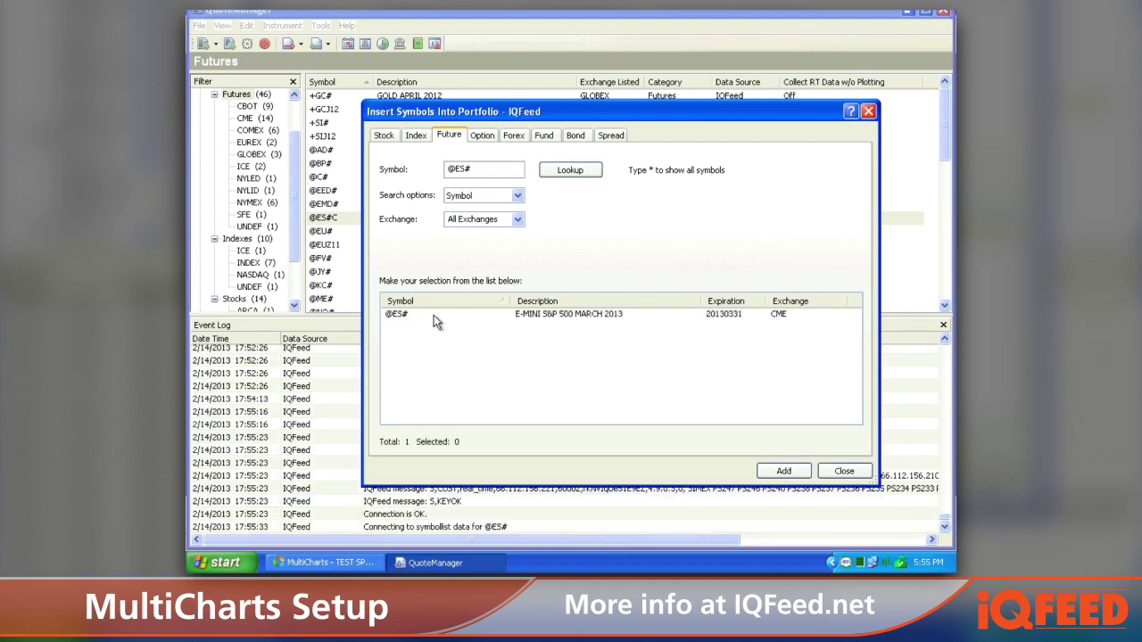
{"action": "left_click", "coordinate": [434, 315]}
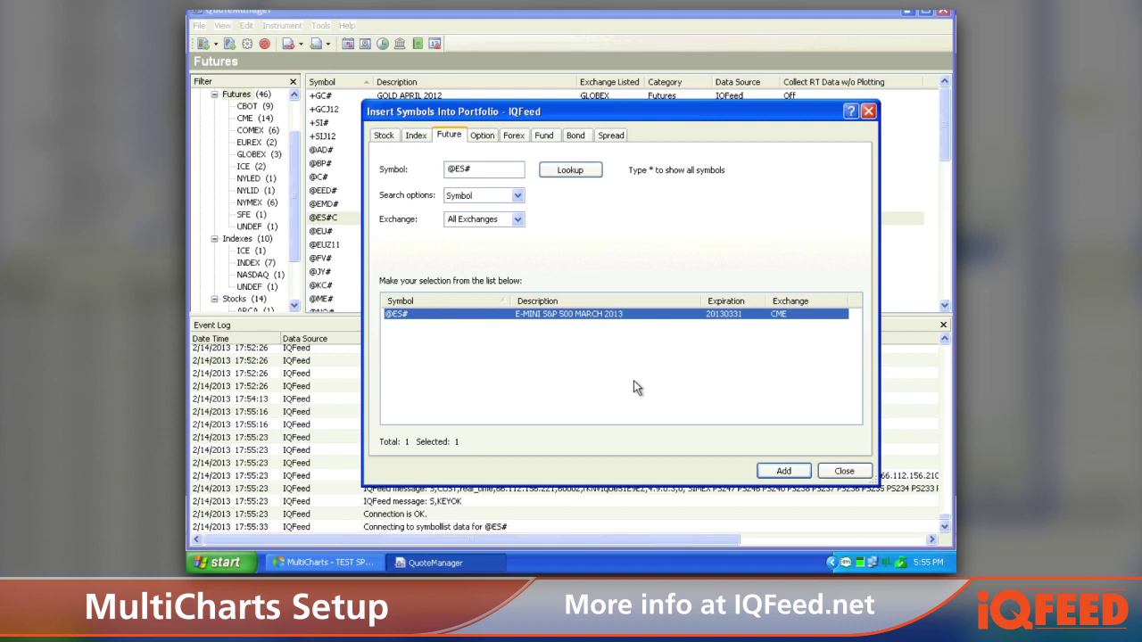
{"action": "left_click", "coordinate": [796, 473]}
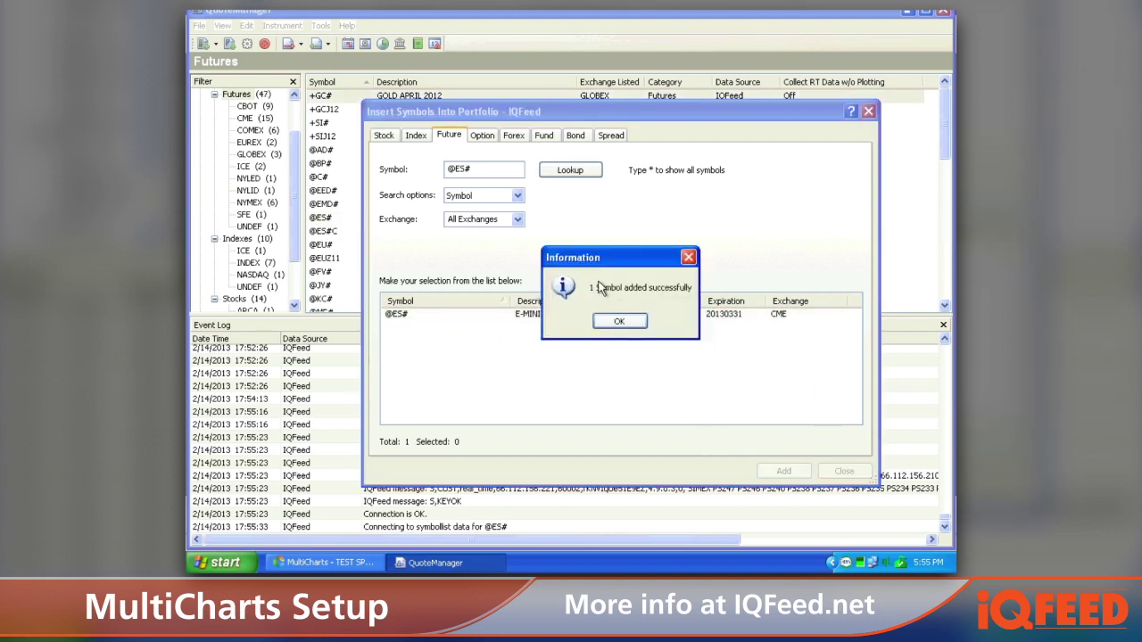
{"action": "left_click", "coordinate": [622, 323]}
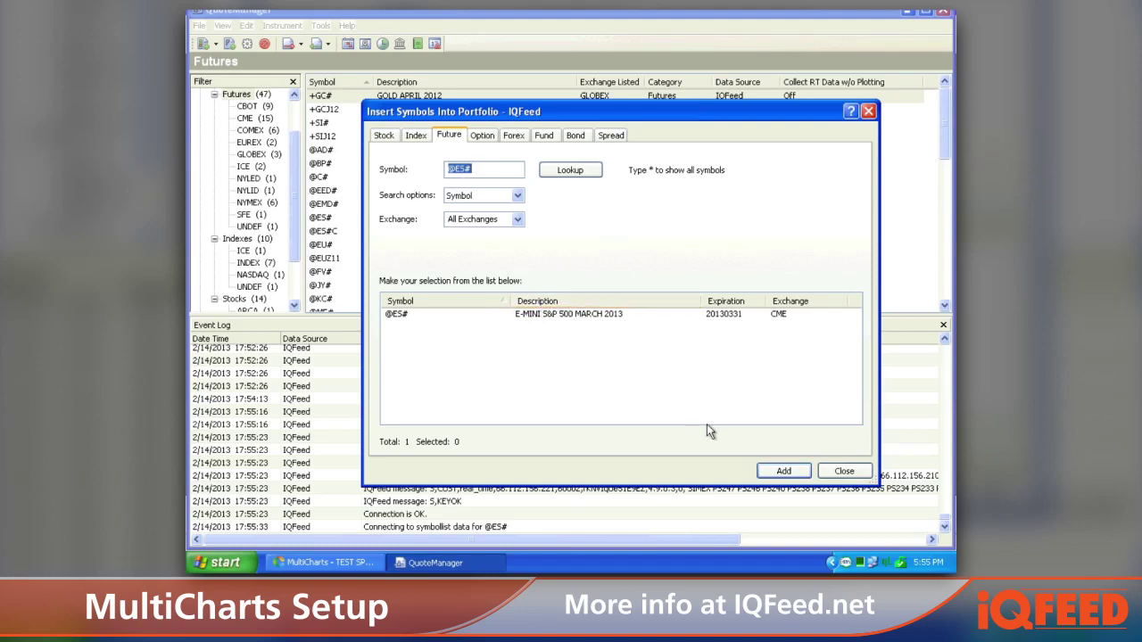
{"action": "left_click", "coordinate": [844, 472]}
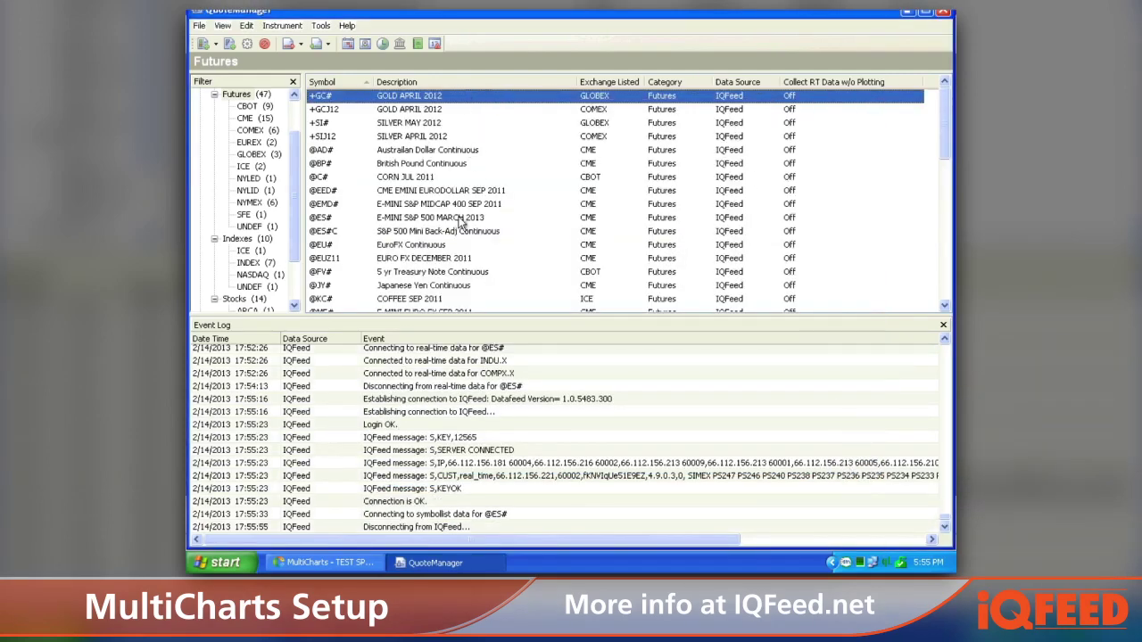
{"action": "left_click", "coordinate": [430, 221]}
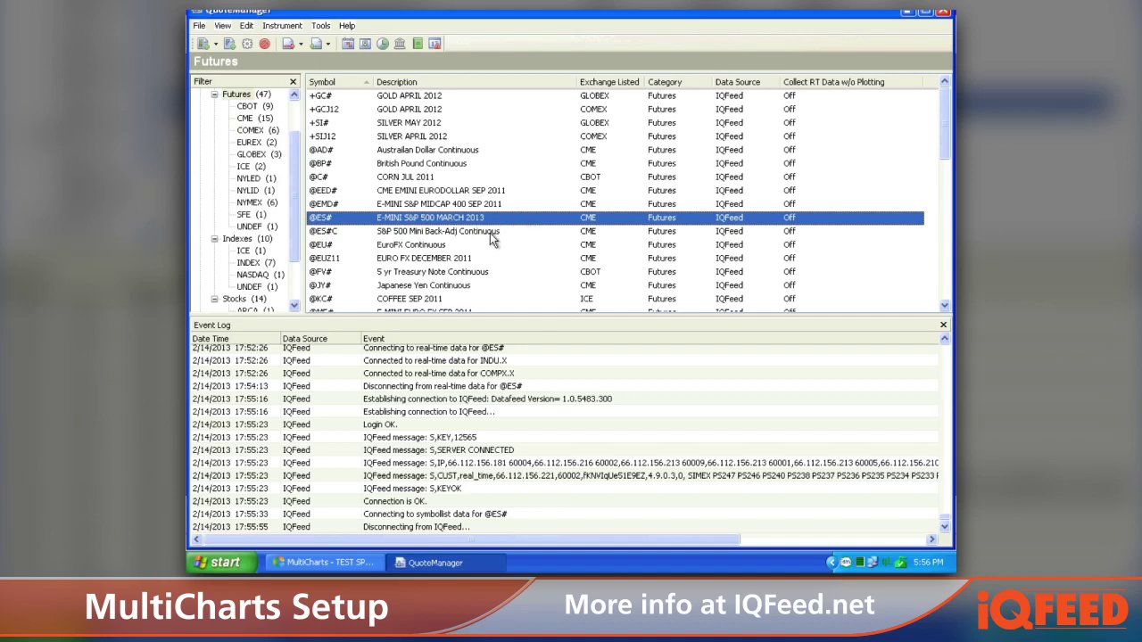
{"action": "left_click", "coordinate": [491, 233]}
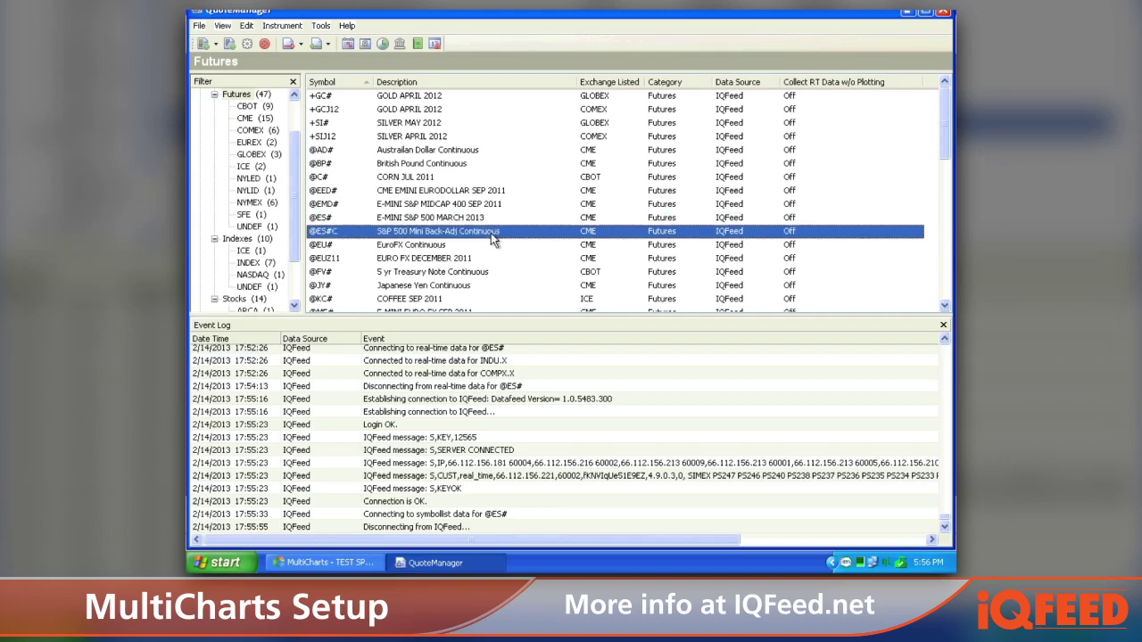
{"action": "scroll", "coordinate": [491, 233], "scroll_direction": "down", "scroll_amount": 2}
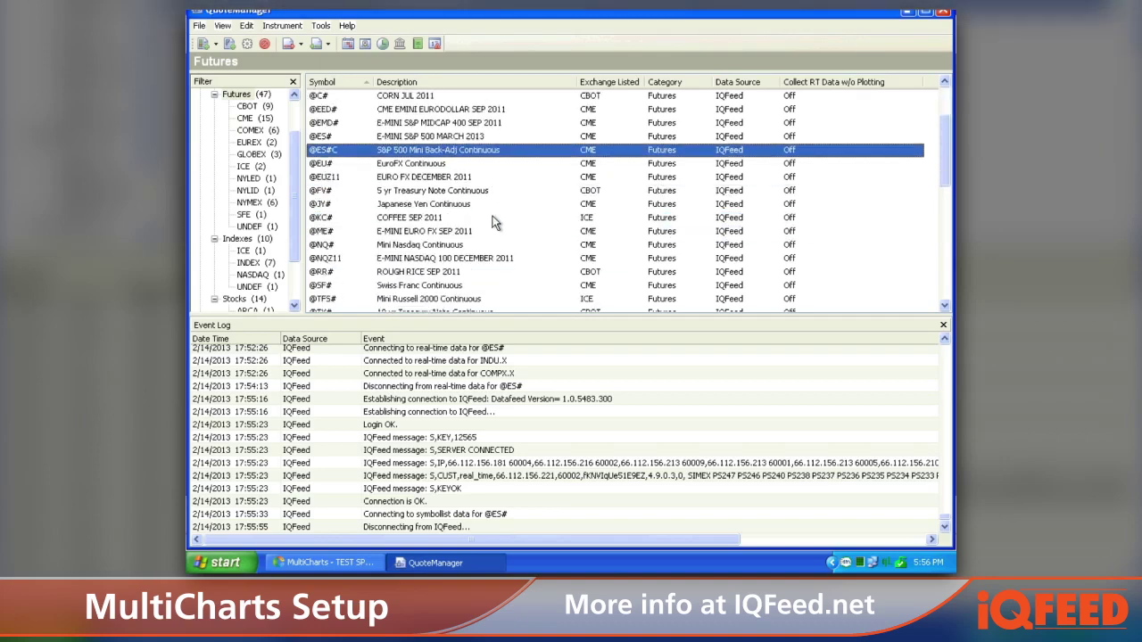
{"action": "scroll", "coordinate": [496, 223], "scroll_direction": "up", "scroll_amount": 2}
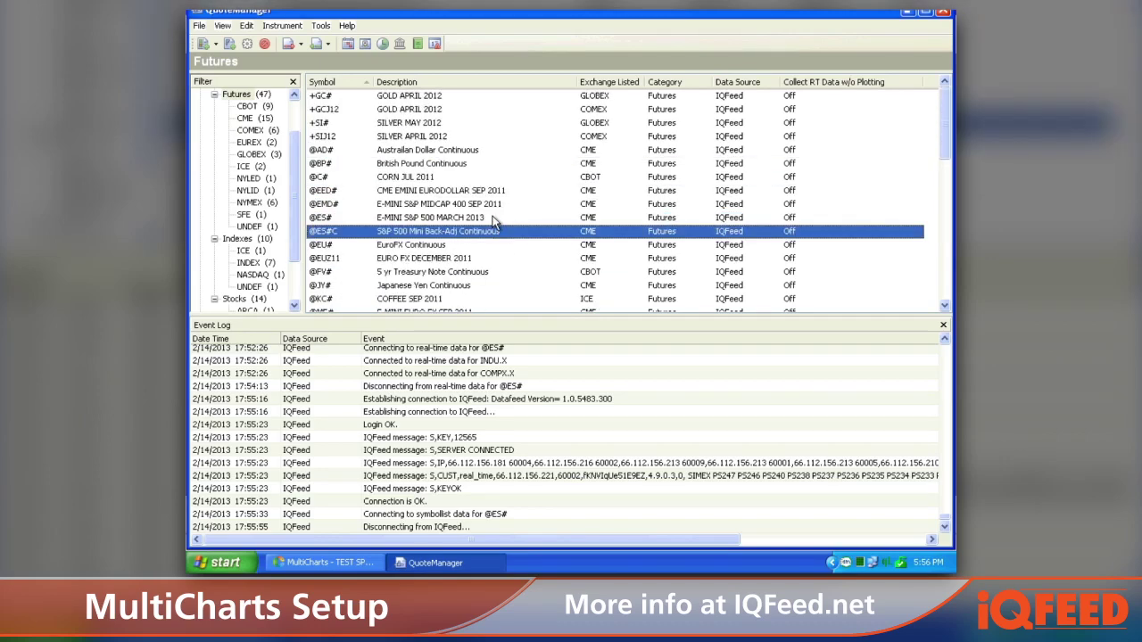
{"action": "right_click", "coordinate": [453, 248]}
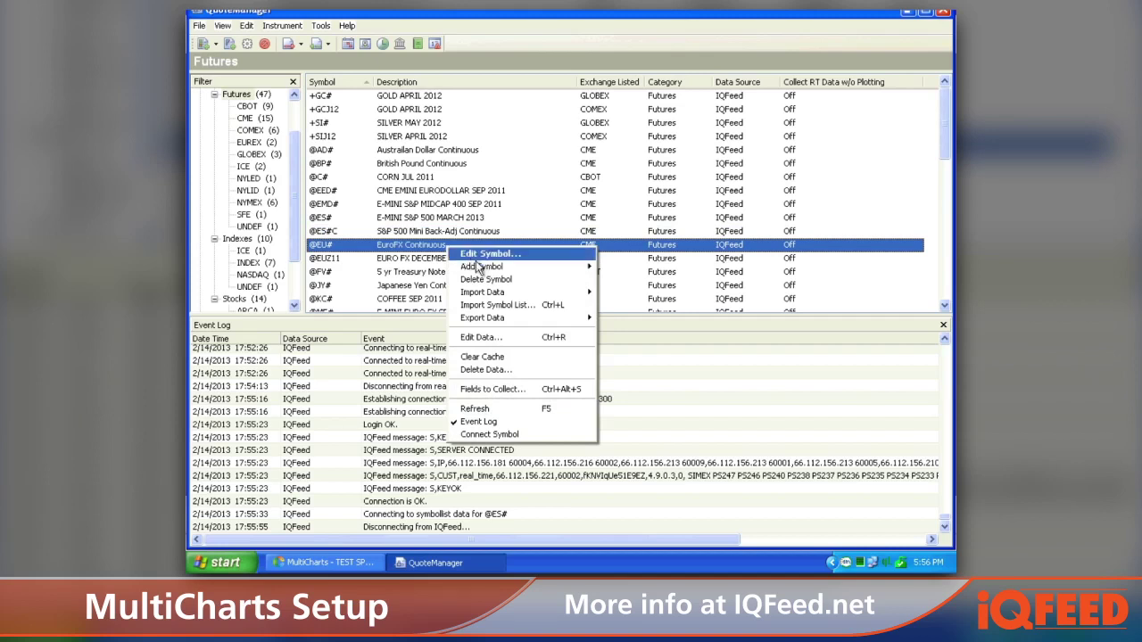
{"action": "mouse_move", "coordinate": [498, 271]}
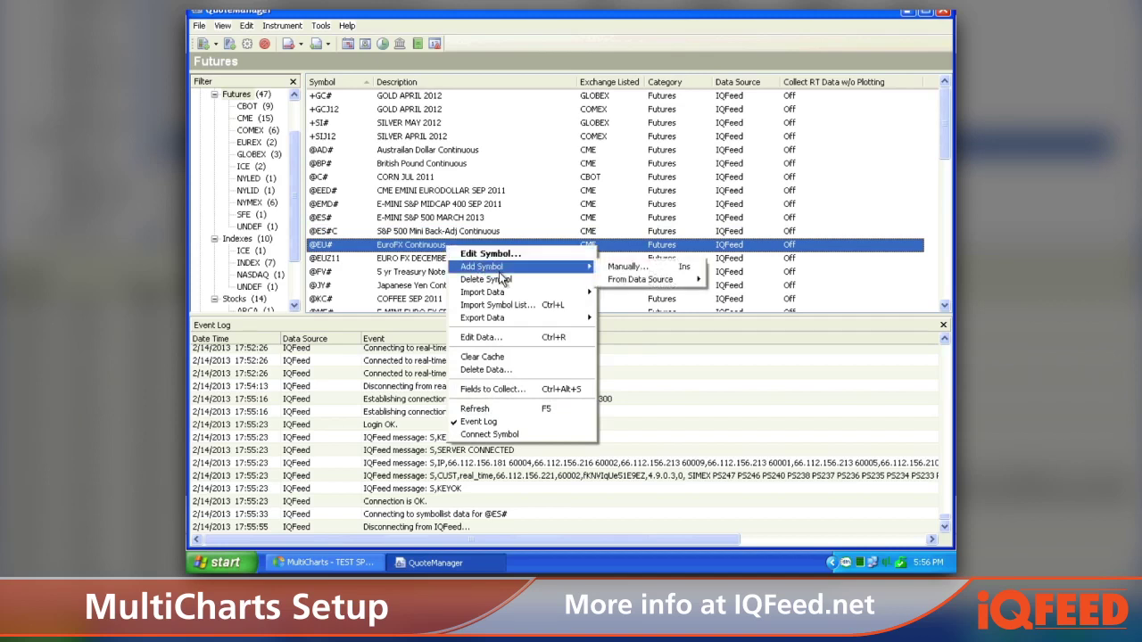
{"action": "left_click", "coordinate": [623, 267]}
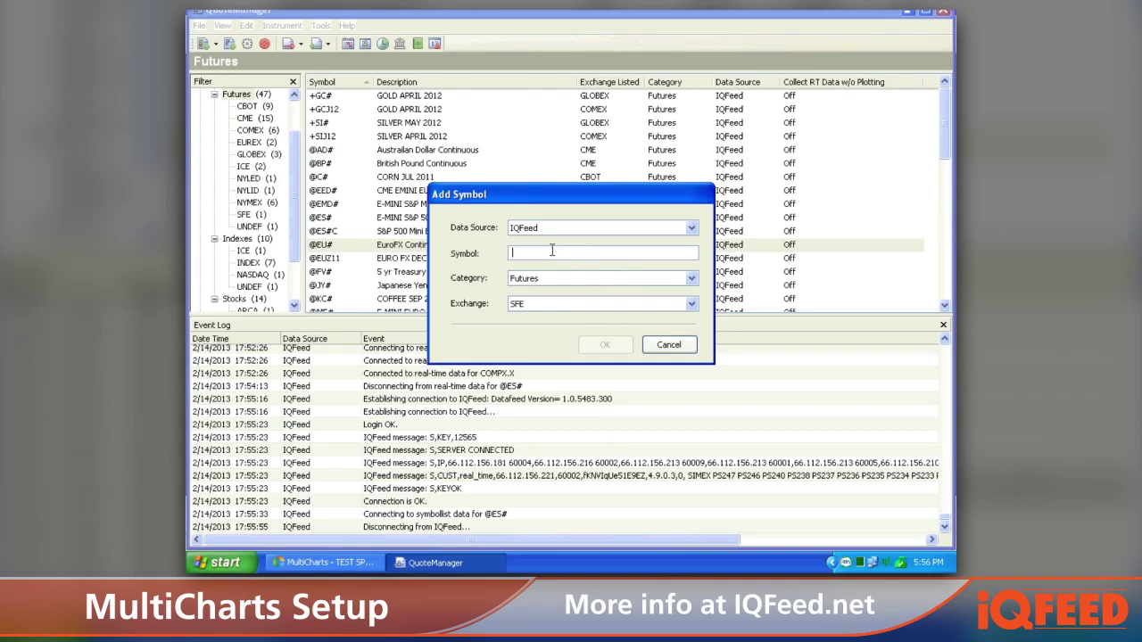
{"action": "type", "text": "@eu#c"}
{"action": "key", "text": "BackSpace"}
{"action": "key", "text": "BackSpace"}
{"action": "key", "text": "BackSpace"}
{"action": "key", "text": "BackSpace"}
{"action": "type", "text": "EU#C"}
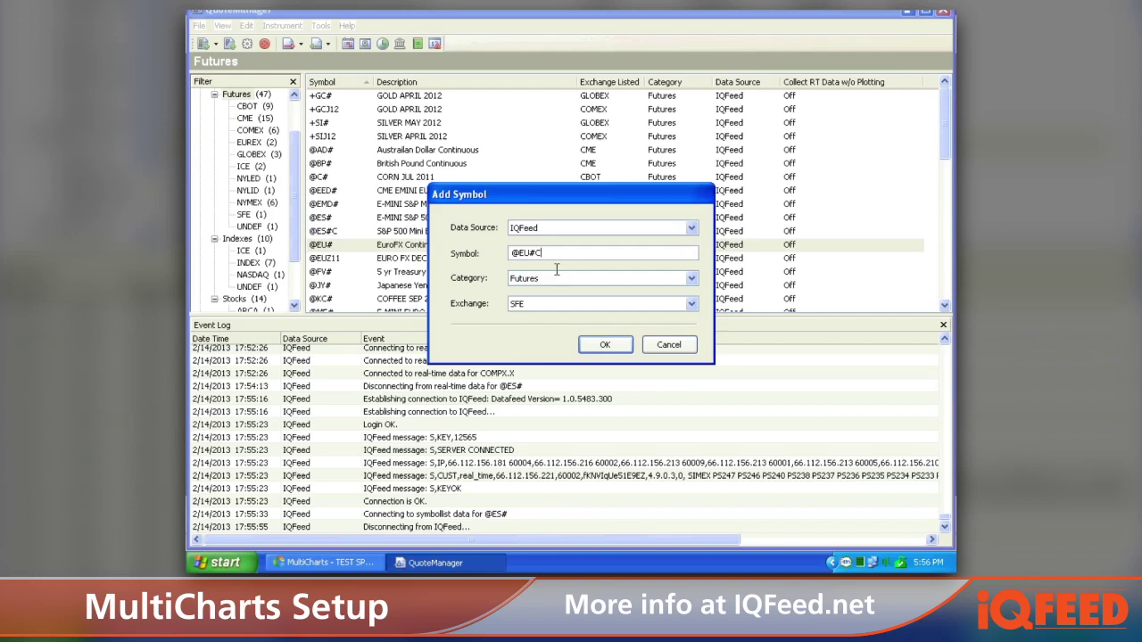
{"action": "left_click", "coordinate": [548, 308]}
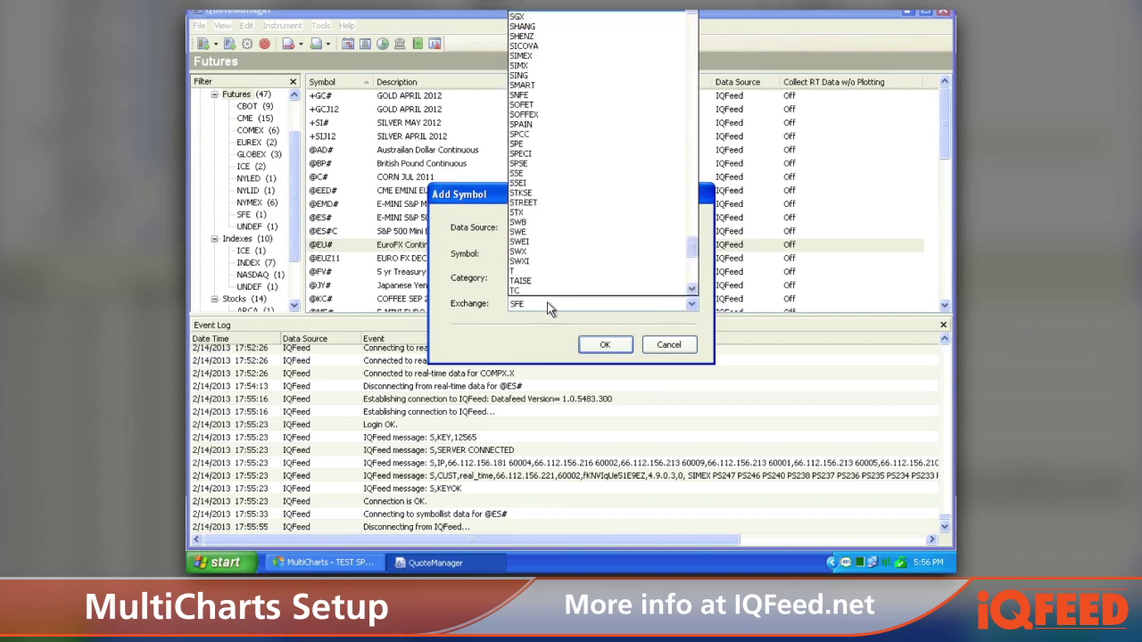
{"action": "scroll", "coordinate": [585, 149], "scroll_direction": "up", "scroll_amount": 1}
{"action": "scroll", "coordinate": [583, 143], "scroll_direction": "up", "scroll_amount": 15}
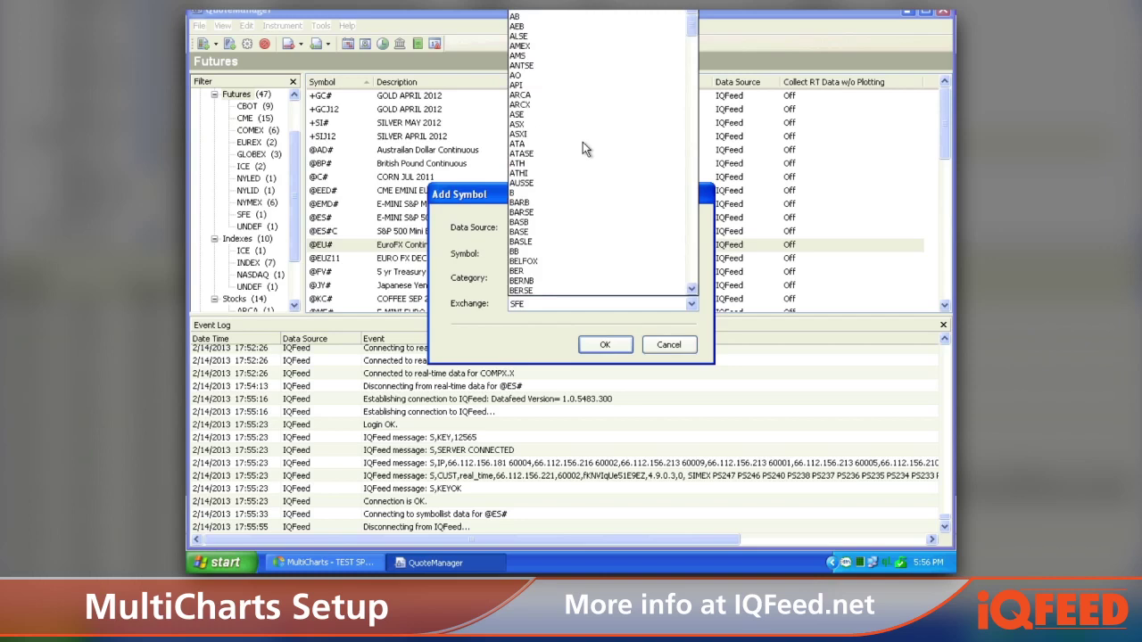
{"action": "scroll", "coordinate": [584, 149], "scroll_direction": "down", "scroll_amount": 3}
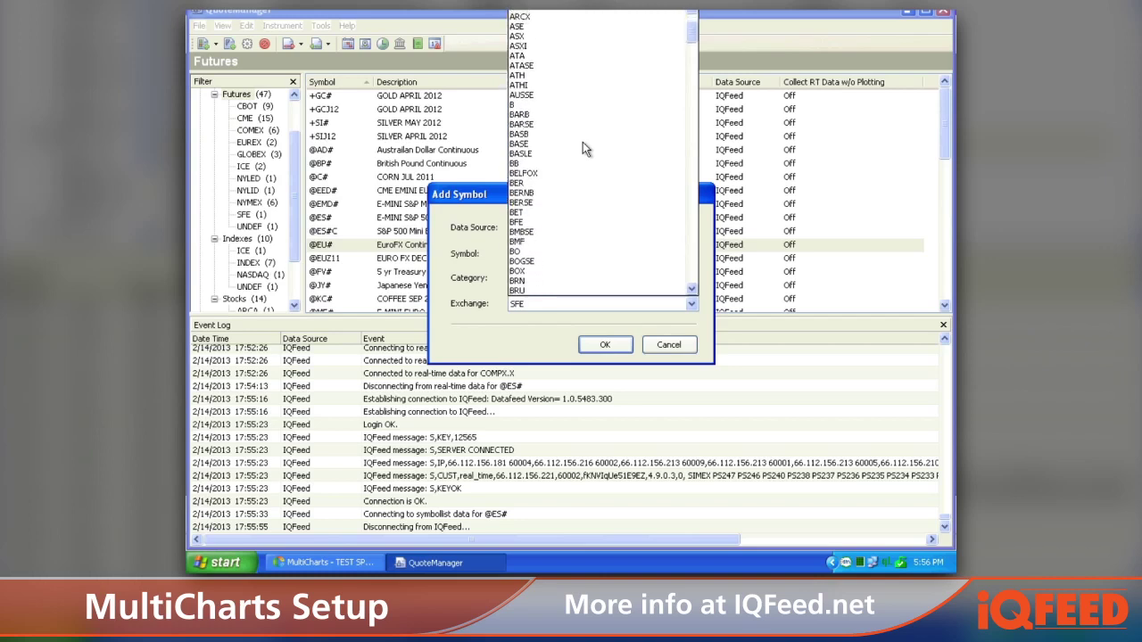
{"action": "scroll", "coordinate": [583, 149], "scroll_direction": "down", "scroll_amount": 8}
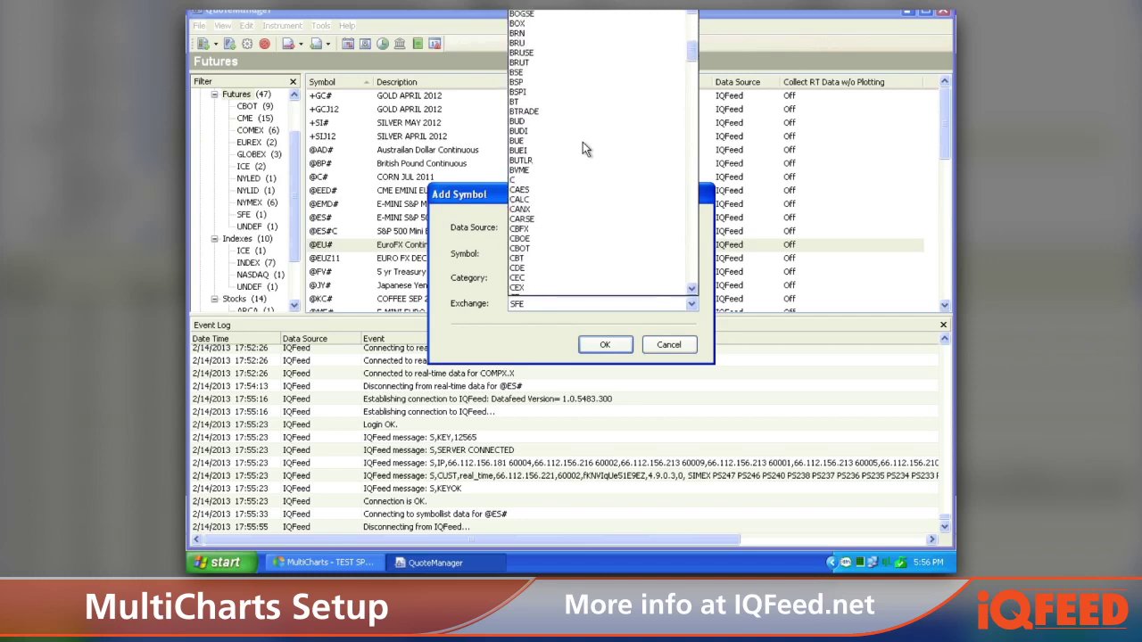
{"action": "scroll", "coordinate": [583, 143], "scroll_direction": "down", "scroll_amount": 3}
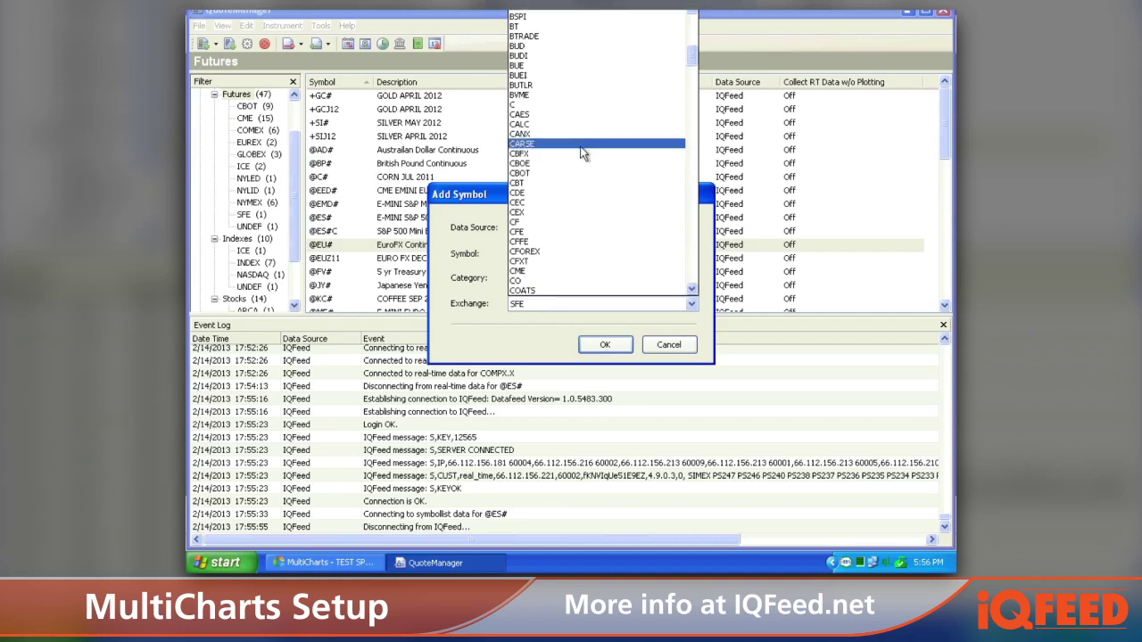
{"action": "left_click", "coordinate": [557, 271]}
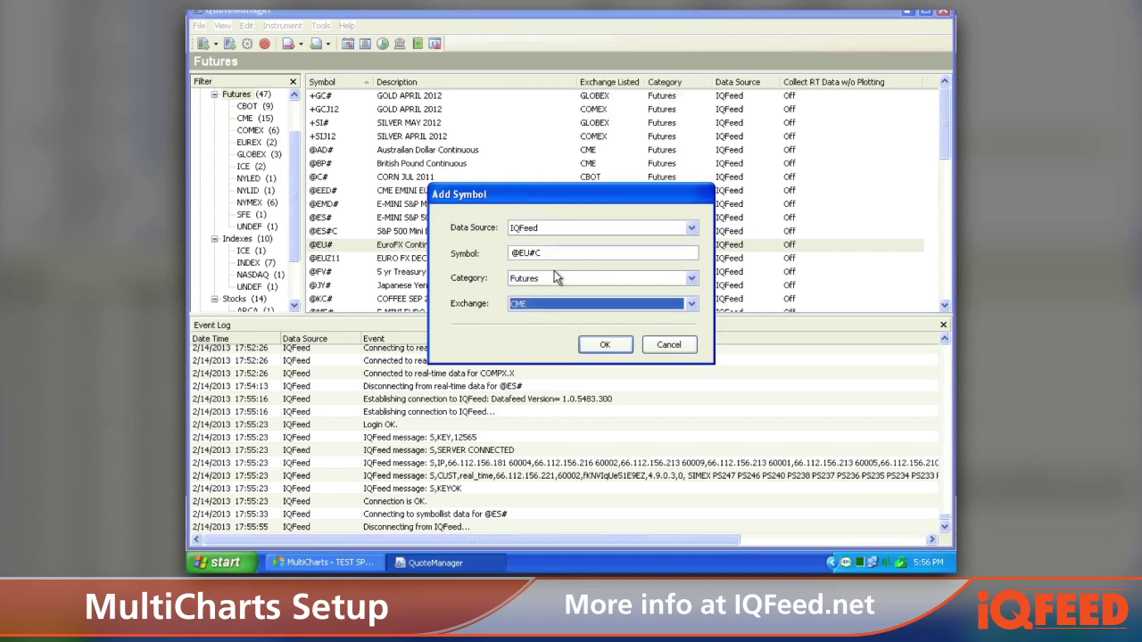
{"action": "left_click", "coordinate": [605, 346]}
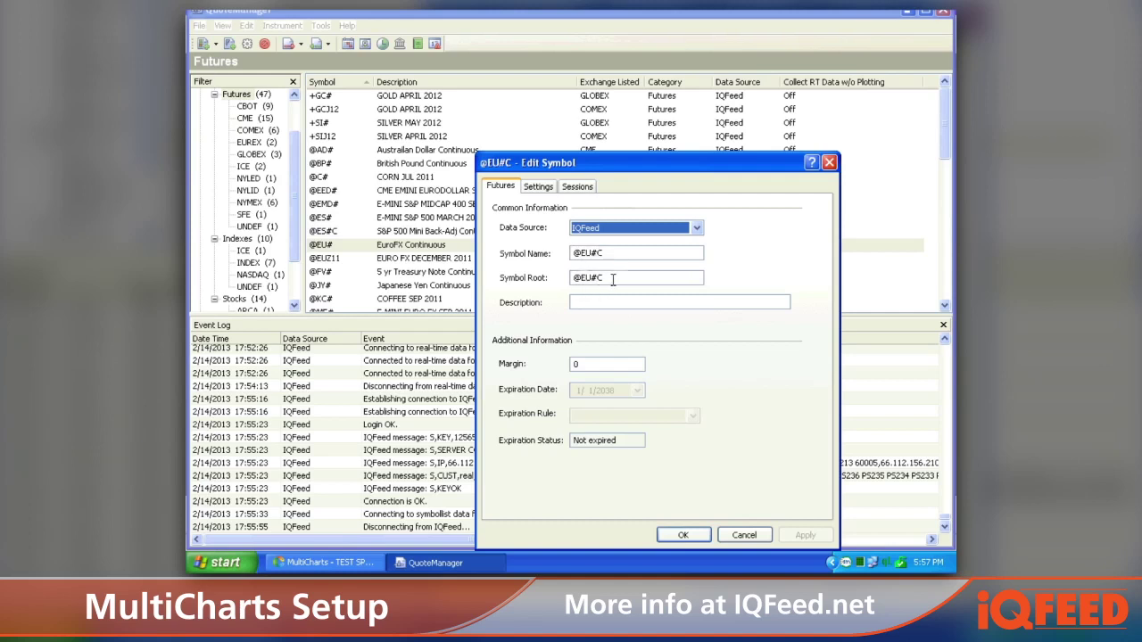
{"action": "left_click", "coordinate": [591, 300]}
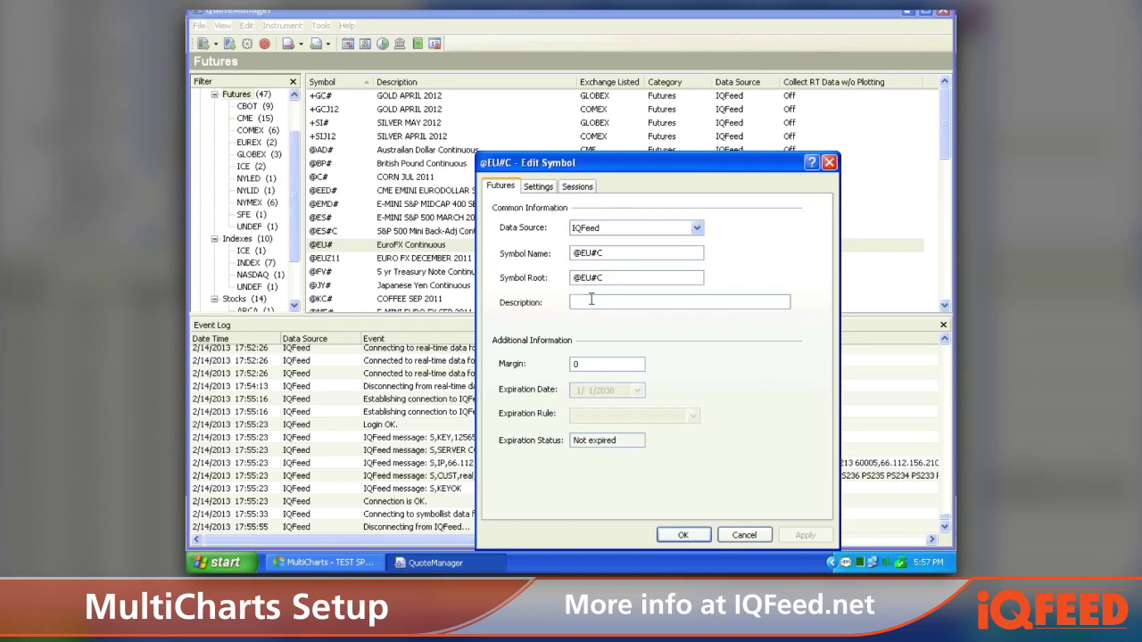
{"action": "type", "text": "Euro"}
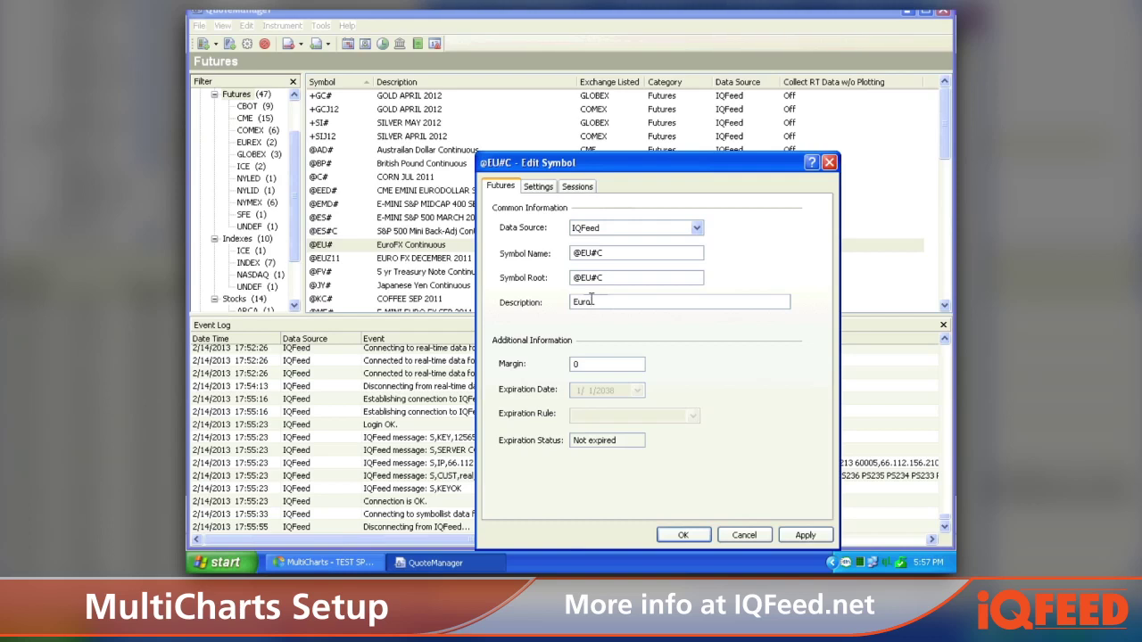
{"action": "type", "text": "FX Back-adj Continuous"}
{"action": "left_click", "coordinate": [550, 189]}
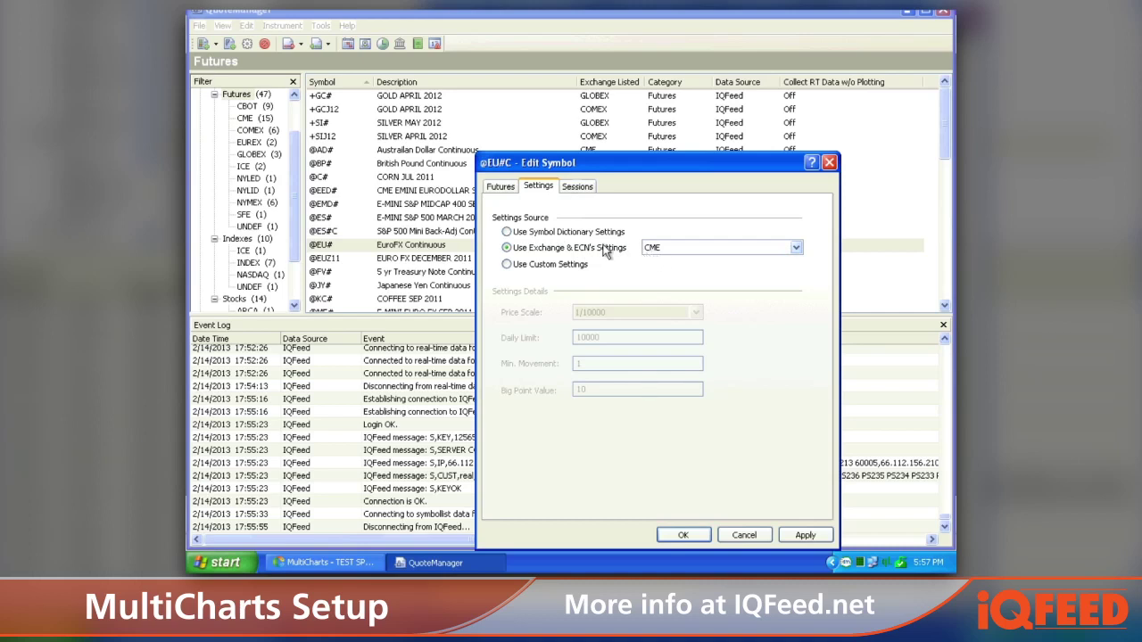
{"action": "left_click", "coordinate": [574, 190]}
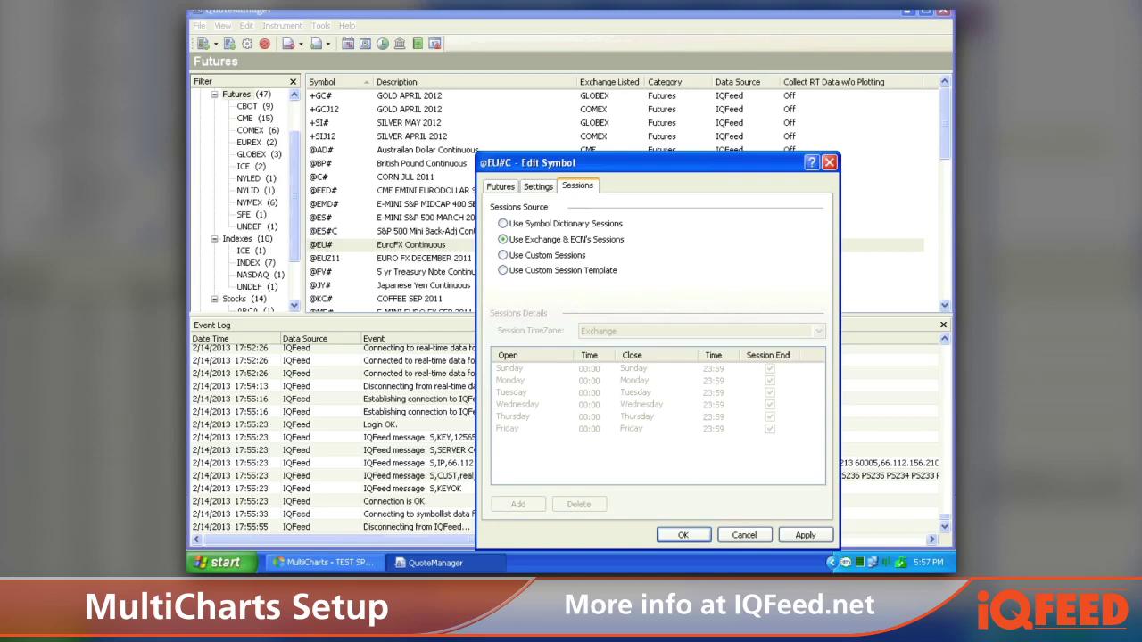
{"action": "left_click", "coordinate": [804, 536]}
{"action": "left_click", "coordinate": [683, 535]}
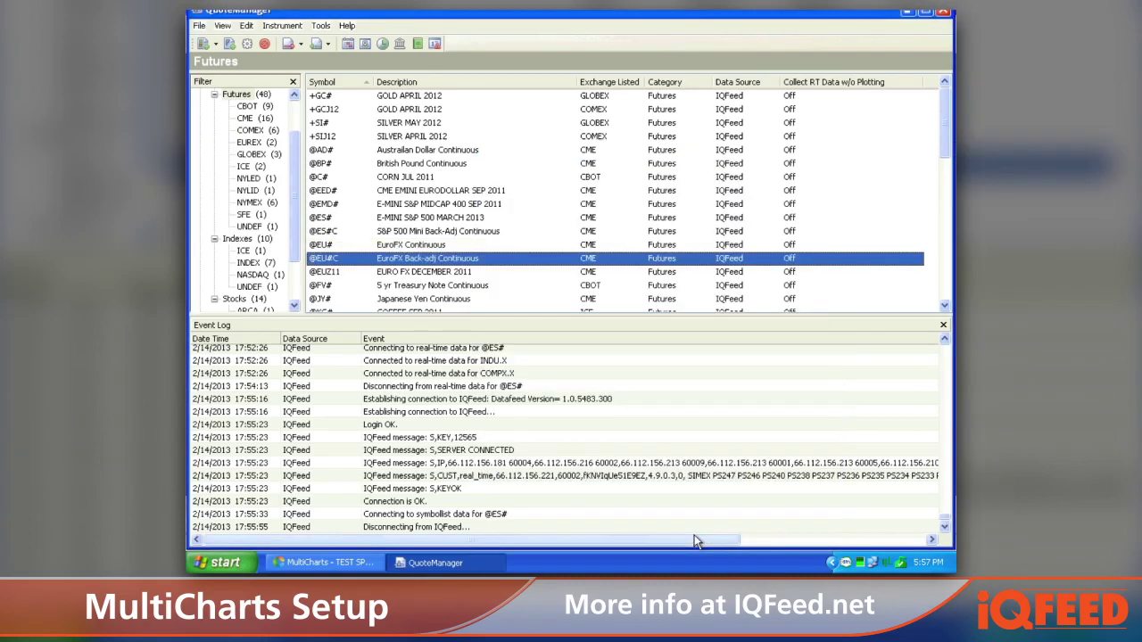
{"action": "right_click", "coordinate": [415, 221]}
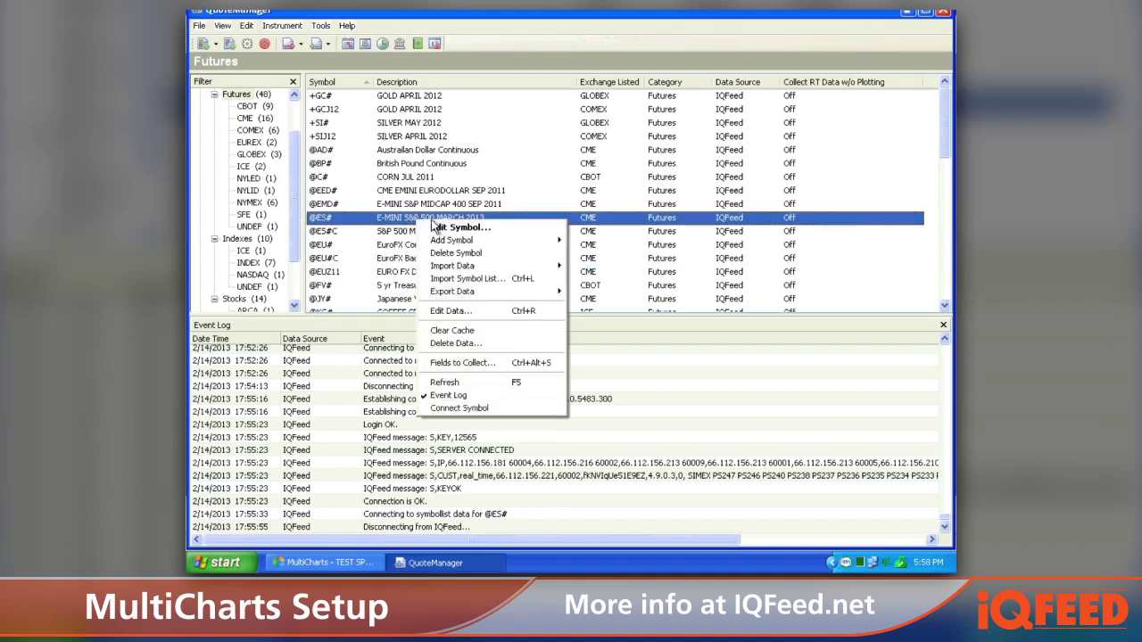
{"action": "left_click", "coordinate": [456, 409]}
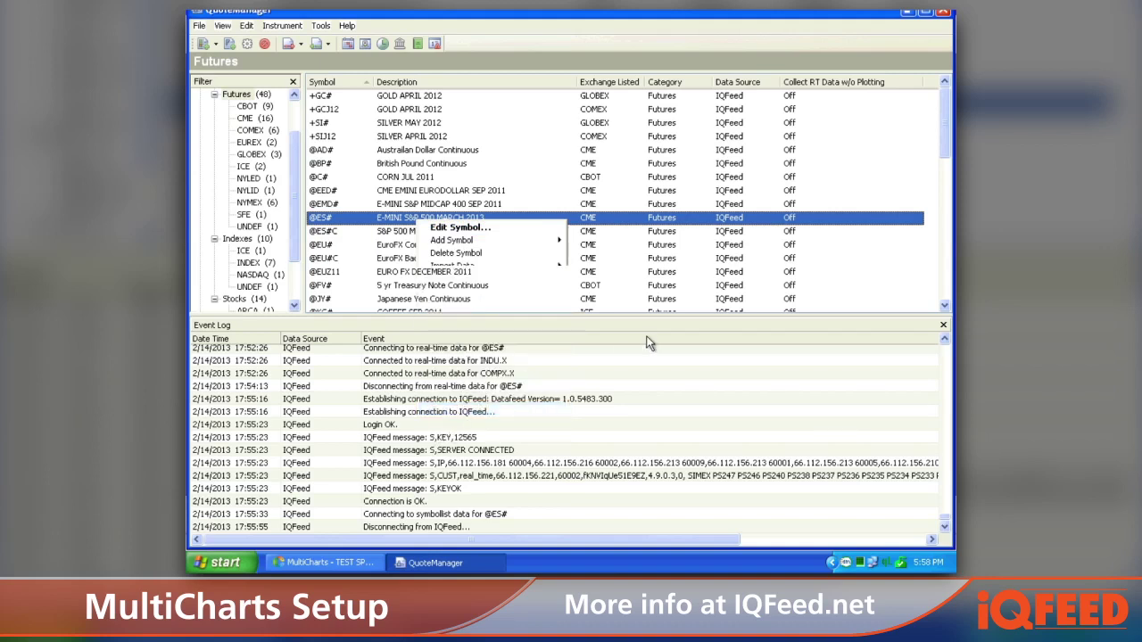